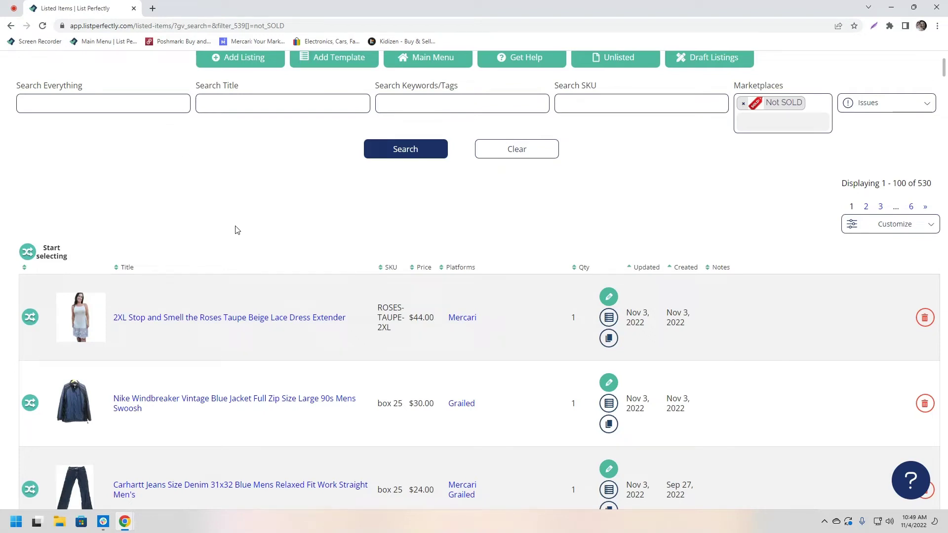
scroll(235, 230, down, 1)
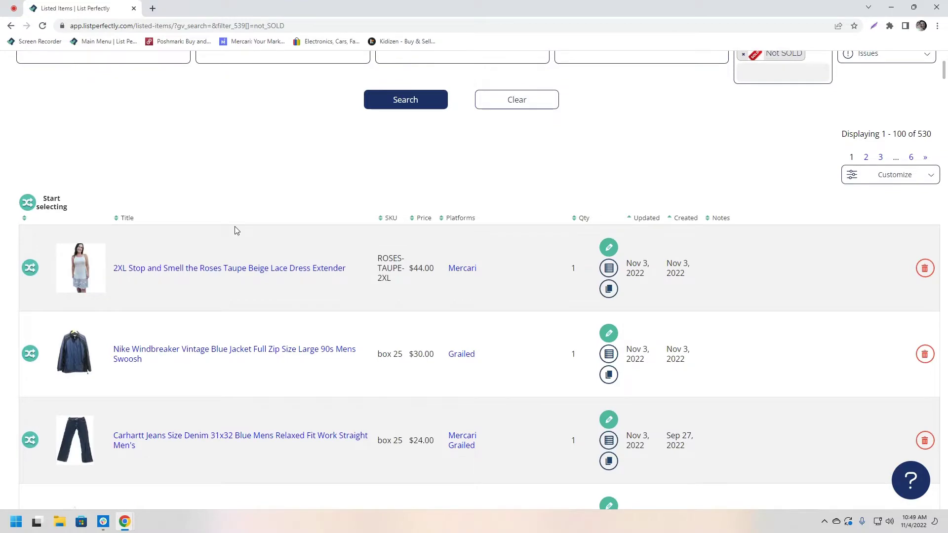
scroll(235, 230, down, 1)
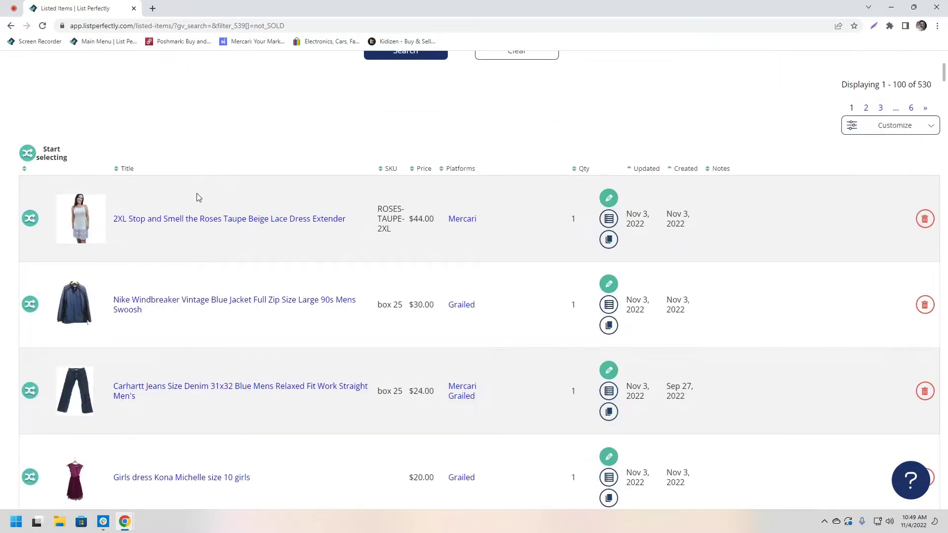
scroll(323, 239, up, 1)
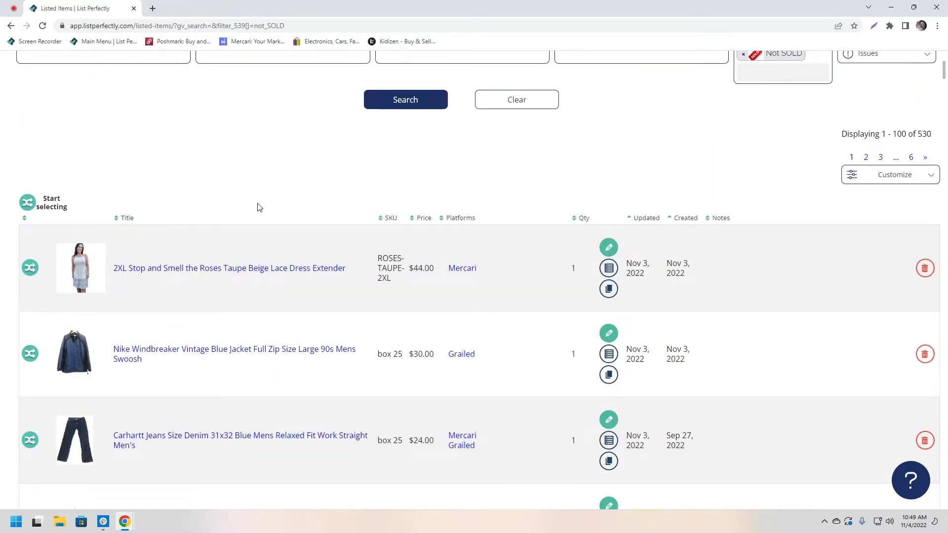
Multi-select the Nike Windbreaker, Kona Michelle girls dress and Salty Crew shirt rows, opening the 3-items panel.
click(28, 202)
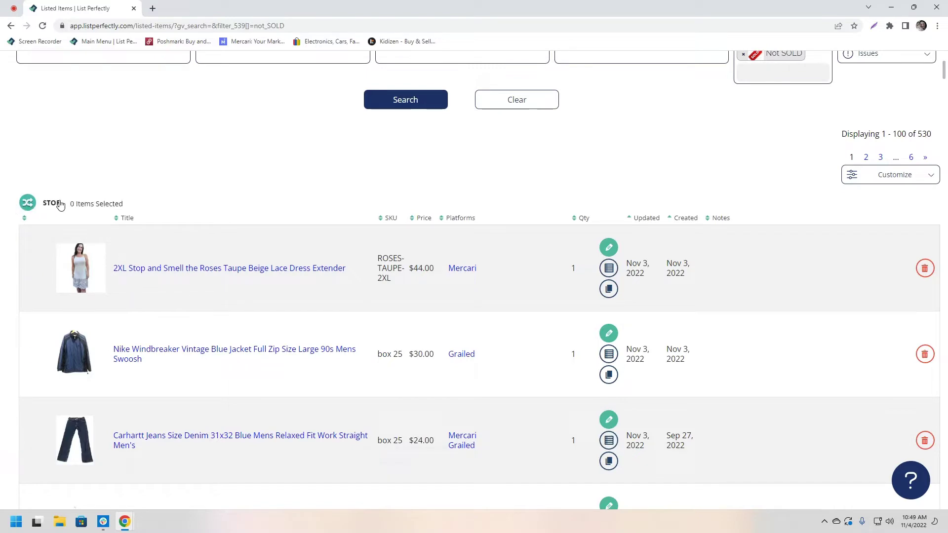
scroll(356, 370, down, 2)
click(326, 275)
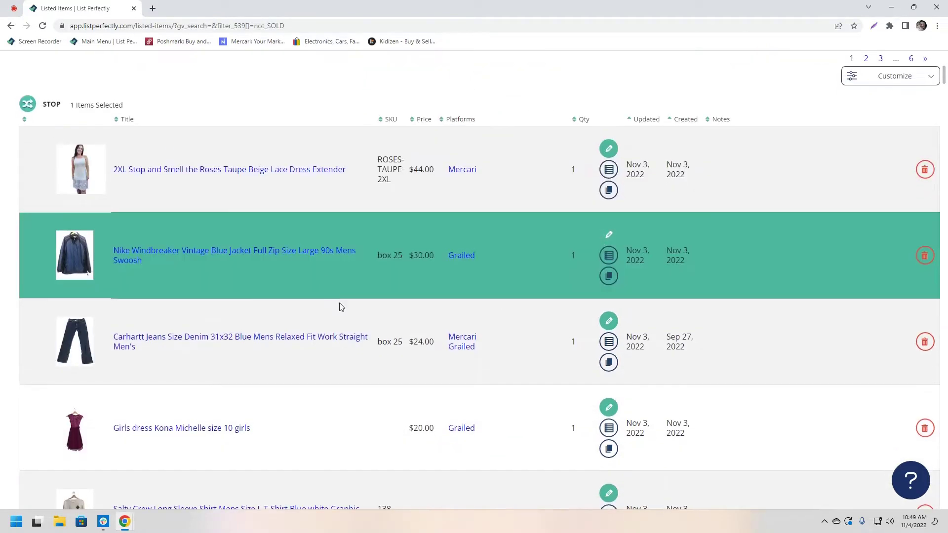
scroll(349, 312, down, 2)
click(358, 319)
scroll(361, 326, down, 2)
click(296, 287)
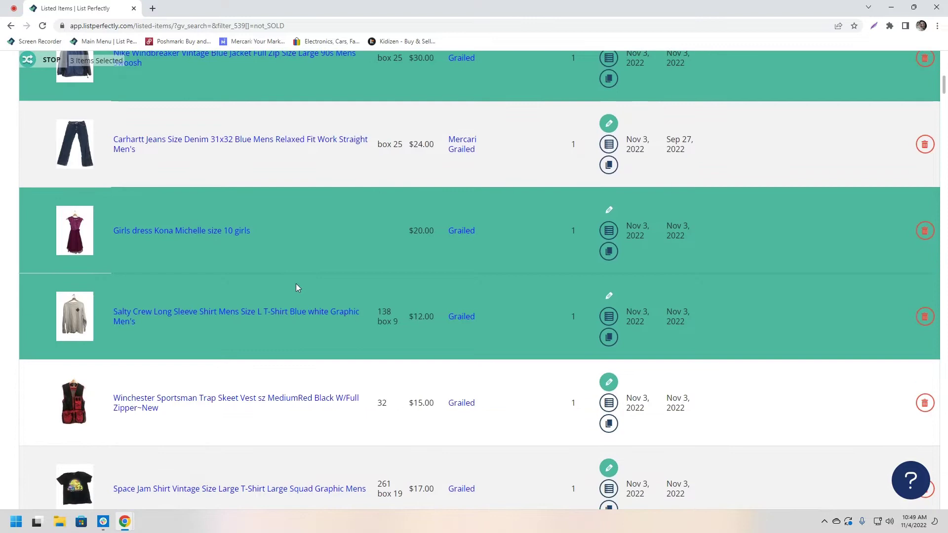
scroll(348, 318, down, 2)
scroll(390, 310, up, 2)
scroll(385, 307, up, 1)
click(27, 61)
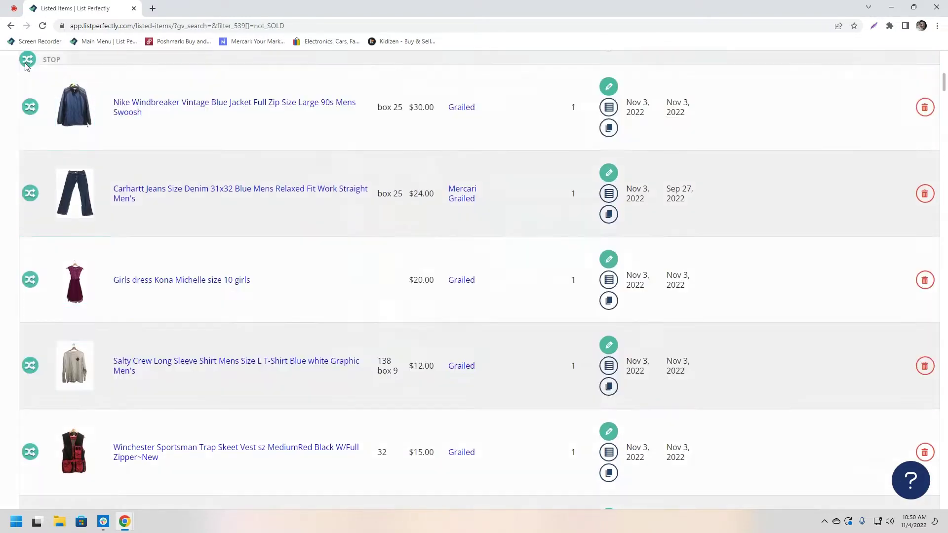
Mark the three listings sold on Grailed and confirm ending them.
click(351, 173)
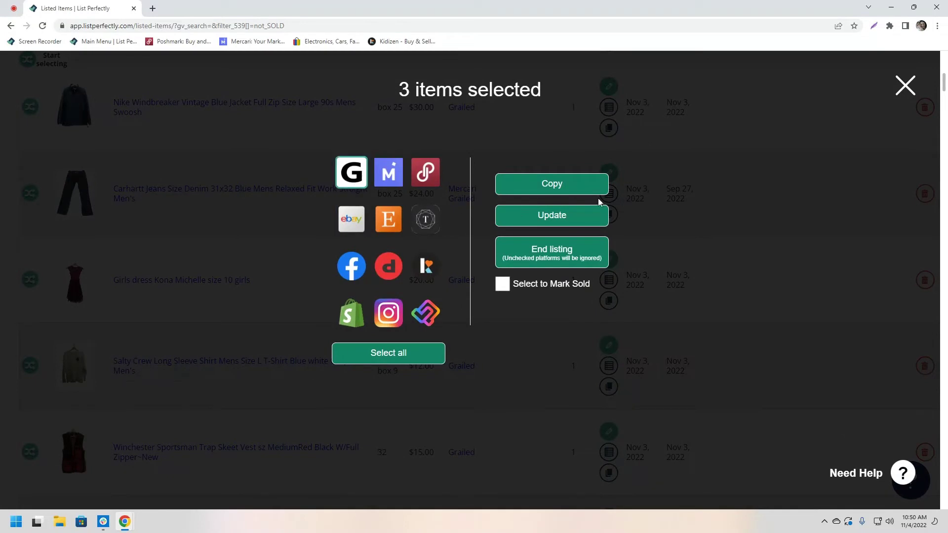
click(548, 286)
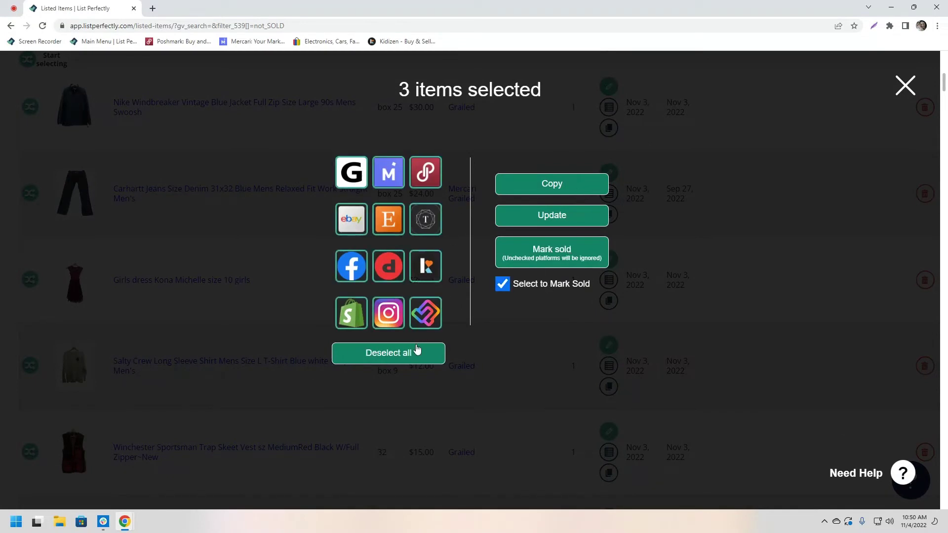
click(548, 250)
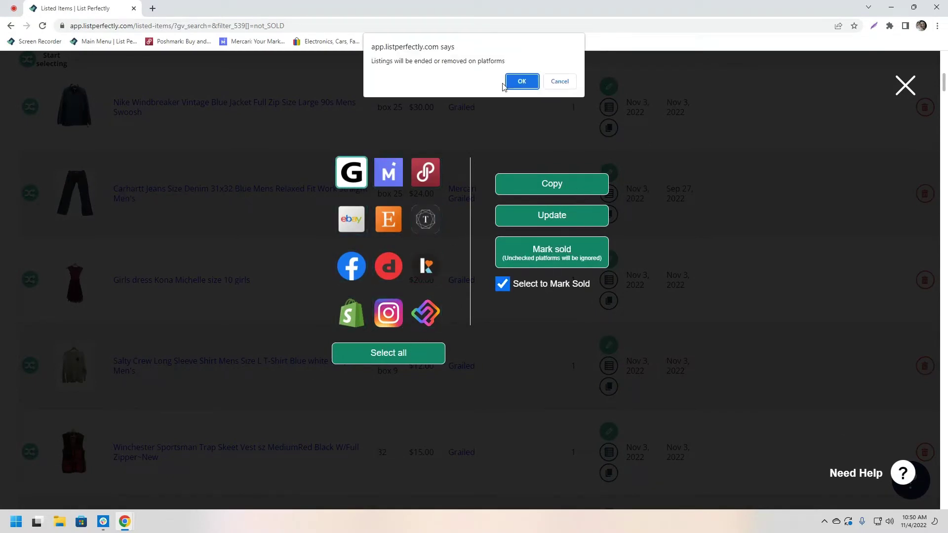
click(517, 80)
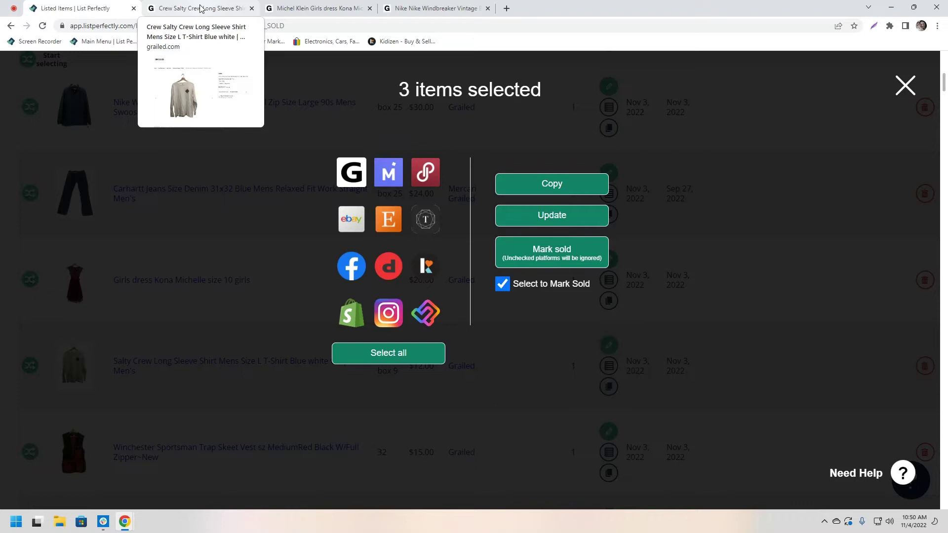
Check the Salty Crew, Michel Klein dress and Nike Windbreaker Grailed tabs for 'successfully ended'.
click(200, 9)
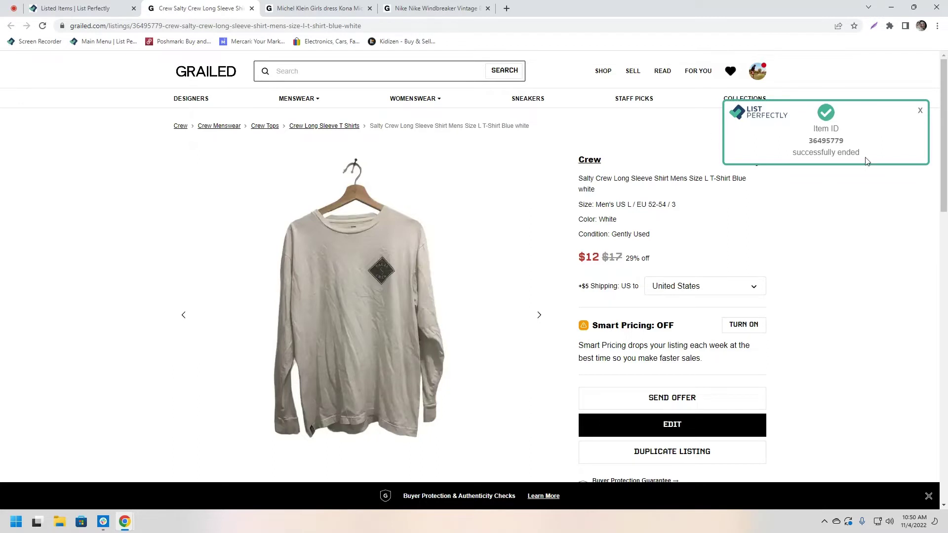
click(319, 9)
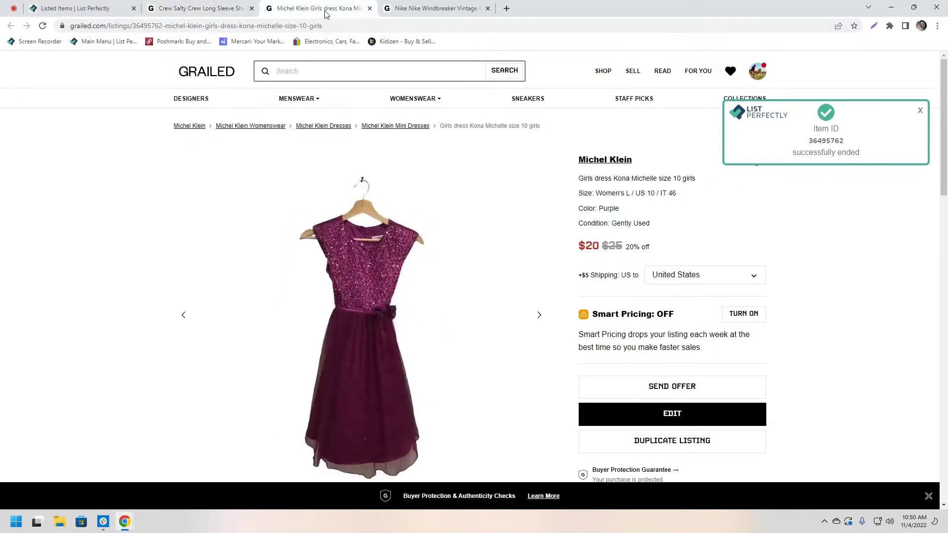
click(427, 9)
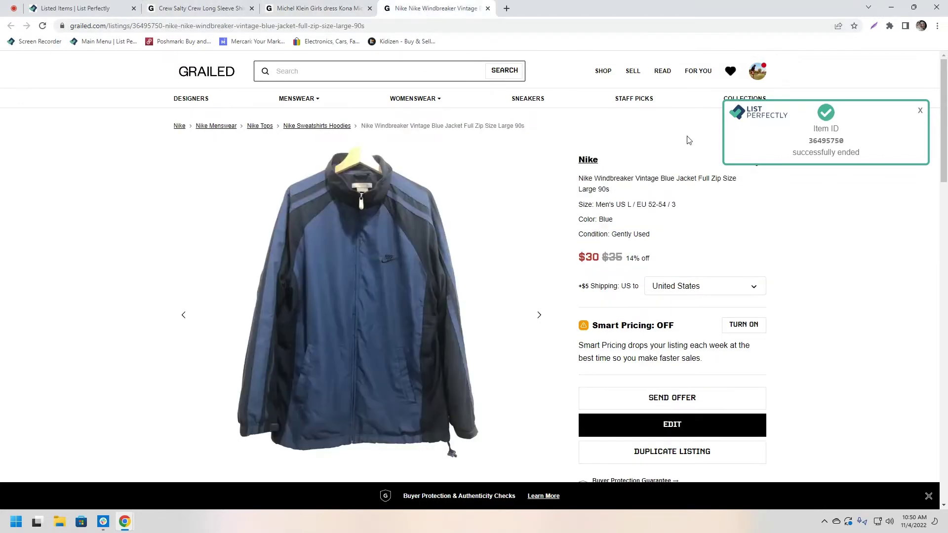
Return to the catalog and close the 3-items panel, leaving 527 not-sold listings.
click(71, 9)
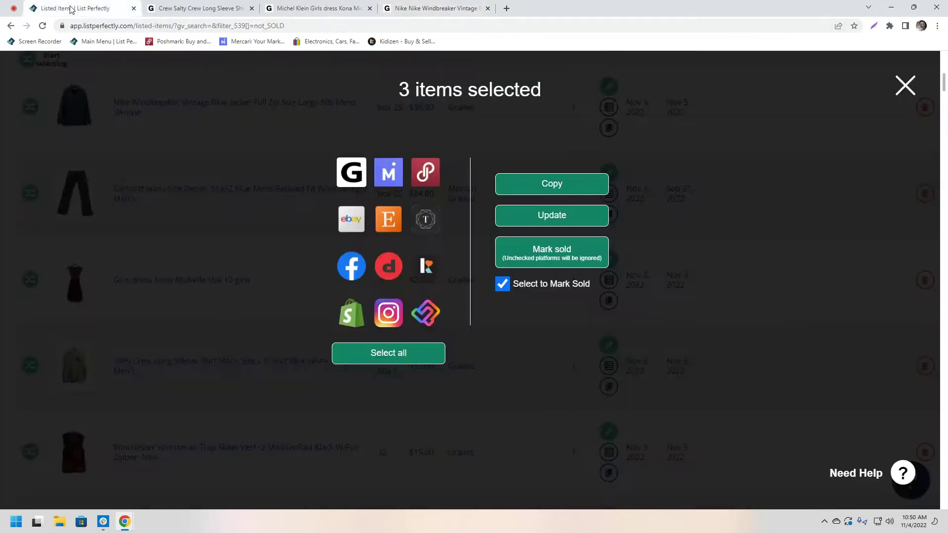
click(168, 114)
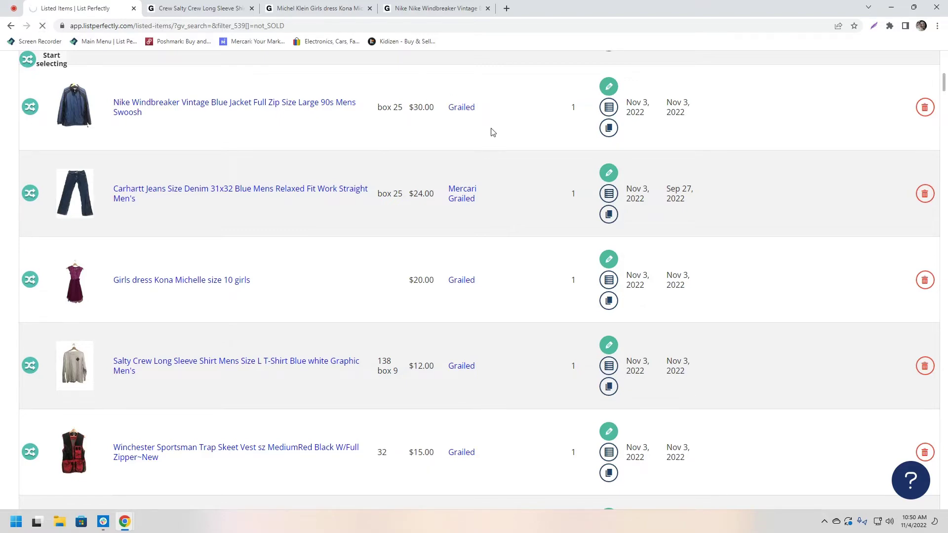
scroll(474, 186, up, 3)
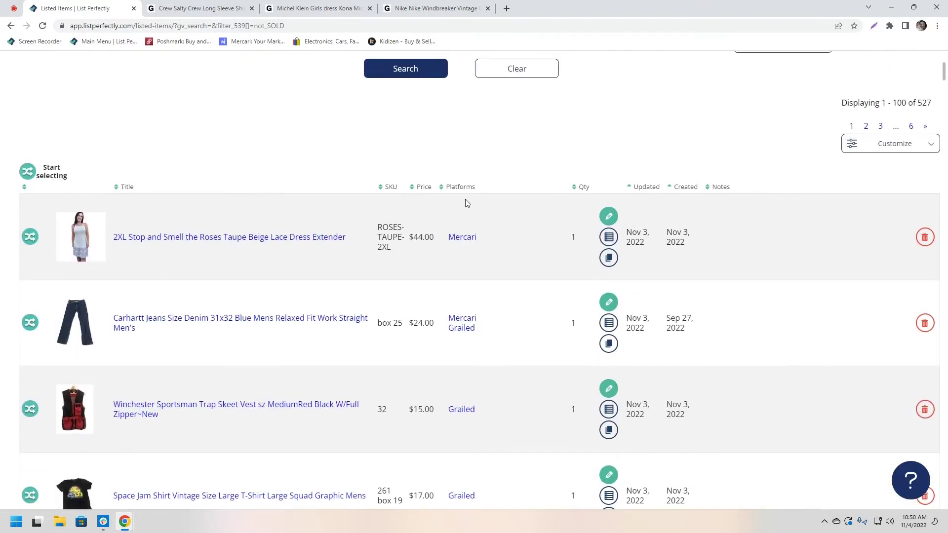
scroll(473, 206, down, 2)
scroll(500, 214, down, 3)
scroll(500, 214, down, 3)
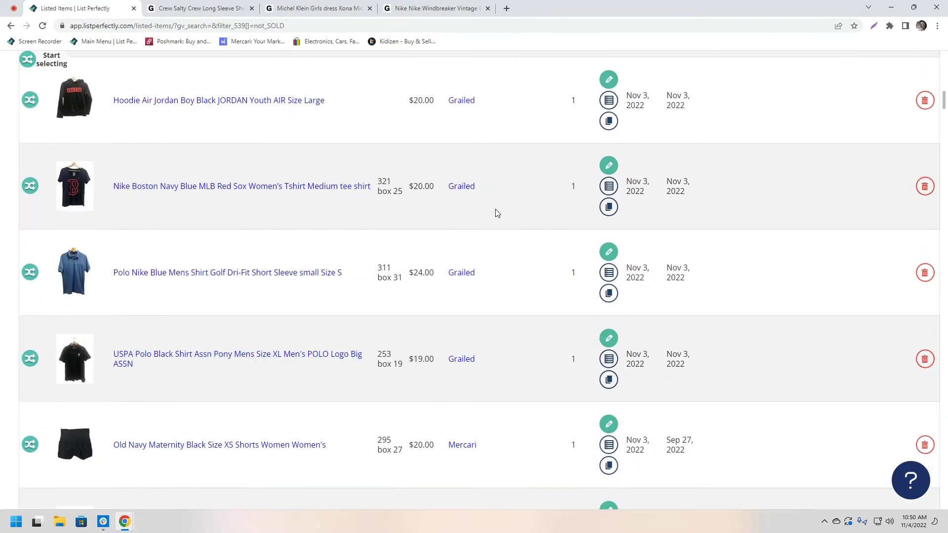
scroll(496, 213, down, 2)
scroll(495, 212, up, 4)
scroll(495, 212, up, 3)
scroll(492, 210, up, 5)
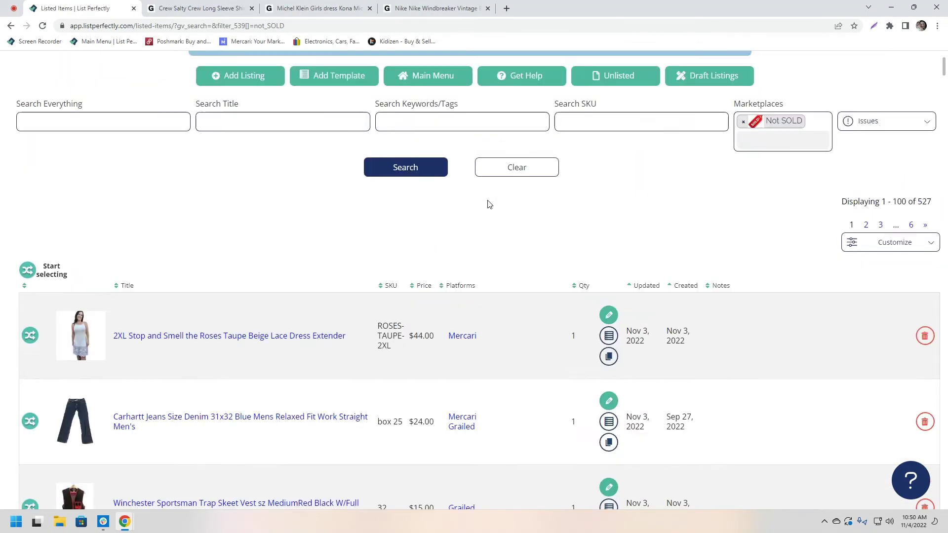
scroll(622, 208, up, 1)
Drop the Not SOLD marketplace filter and rerun the search to show all 646 listings.
click(743, 202)
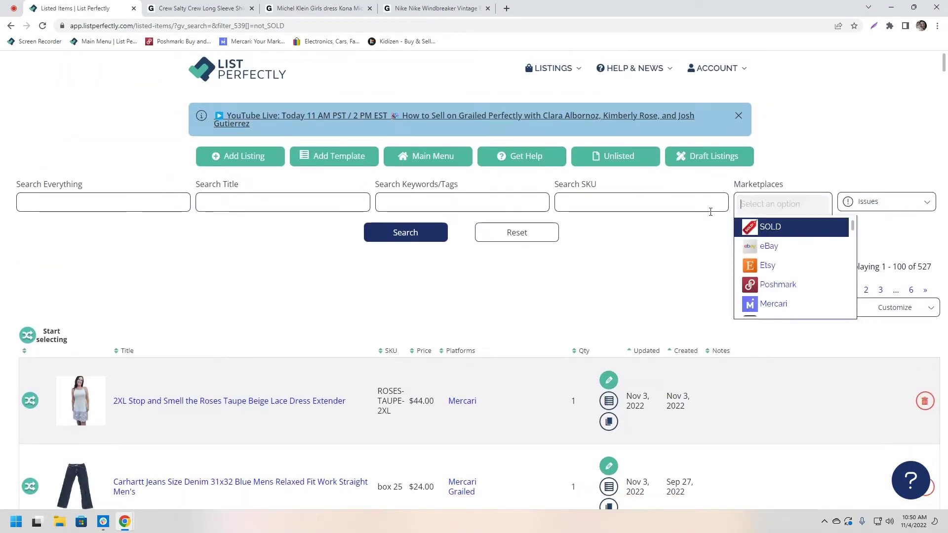
click(648, 272)
click(381, 233)
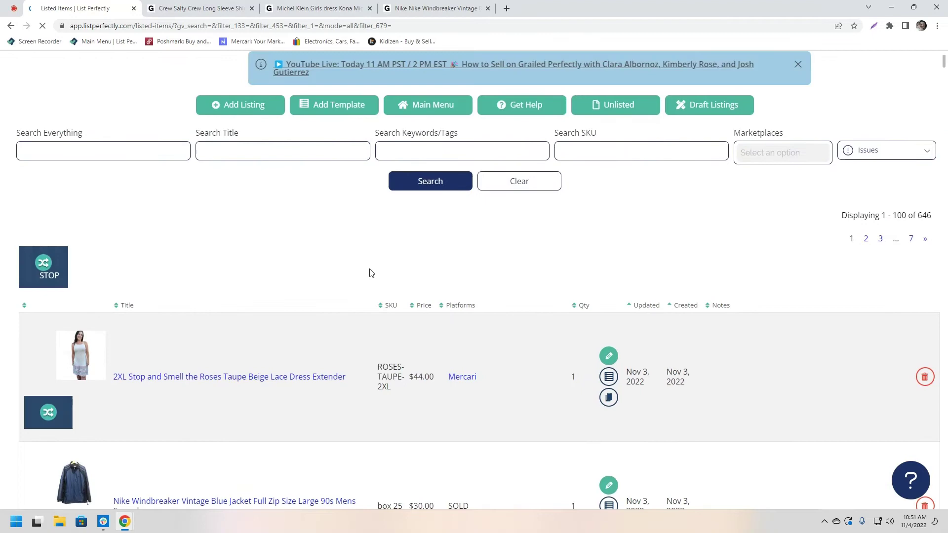
scroll(371, 273, down, 5)
scroll(368, 268, down, 2)
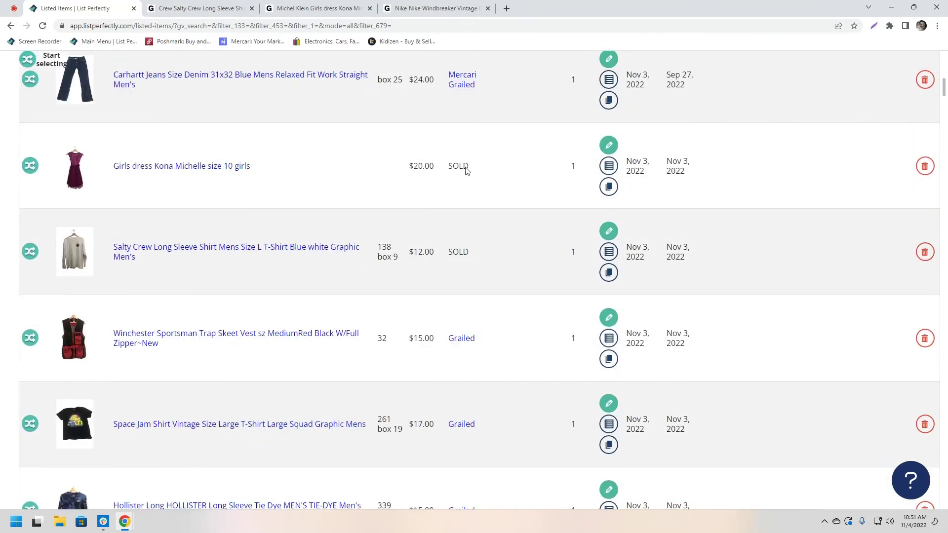
scroll(452, 255, down, 1)
scroll(454, 237, up, 2)
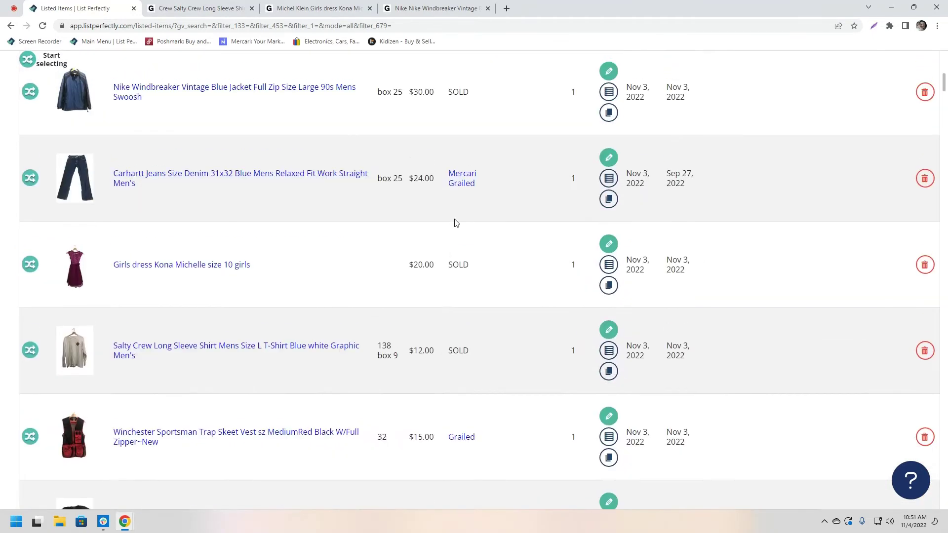
scroll(178, 141, up, 3)
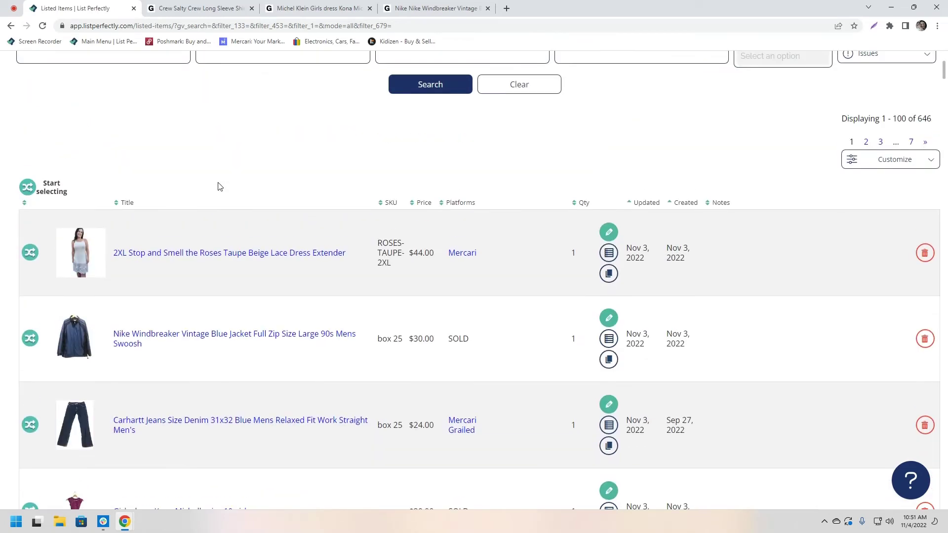
scroll(219, 187, up, 1)
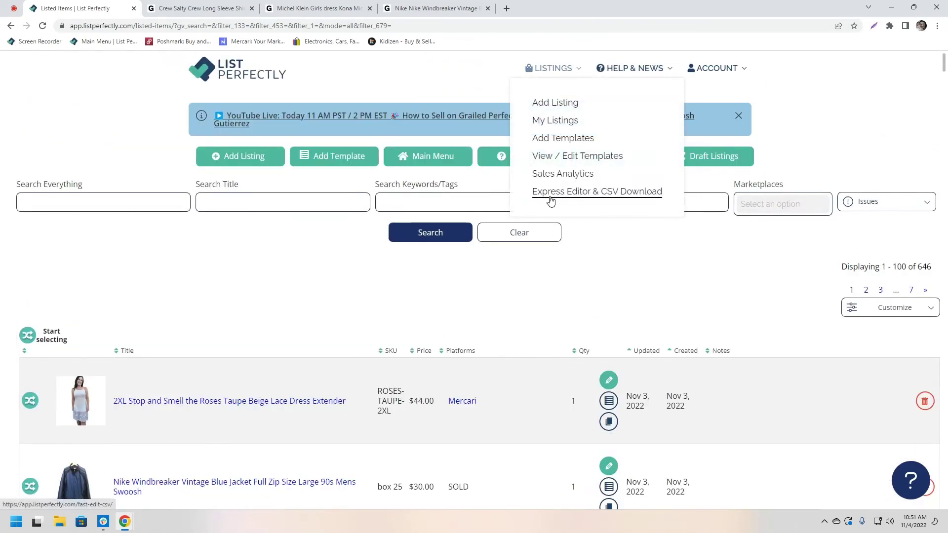
Go to the Express Editor & CSV Download page listing all 646 items.
click(550, 196)
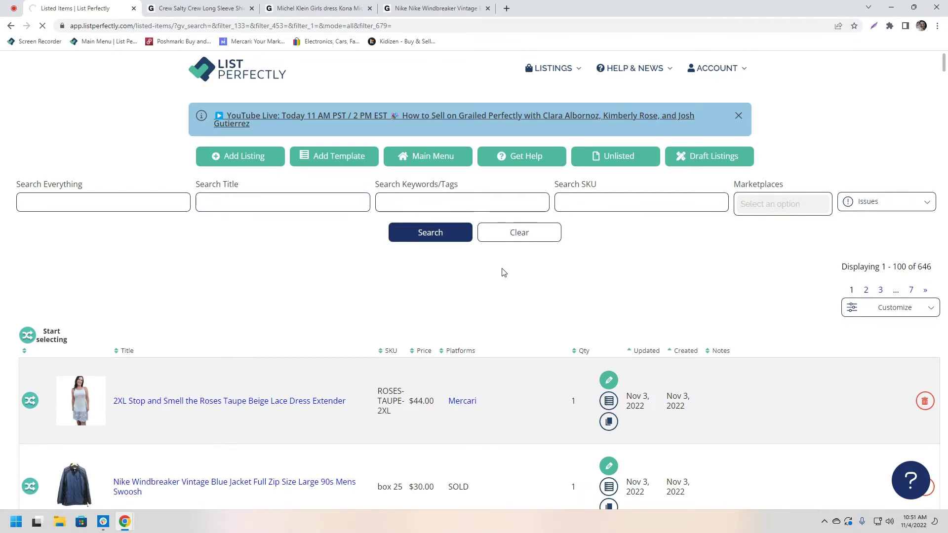
scroll(456, 278, down, 2)
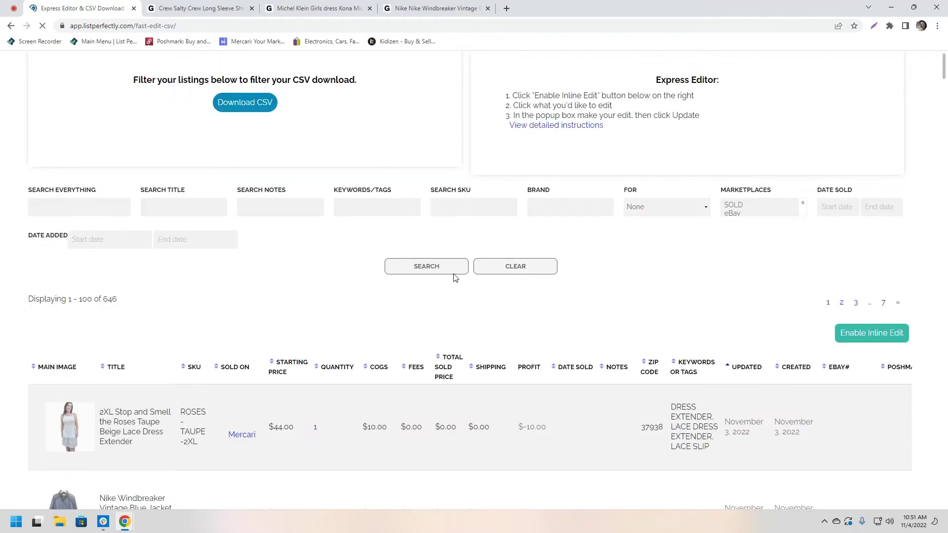
scroll(459, 274, down, 2)
scroll(376, 218, down, 2)
scroll(585, 200, up, 2)
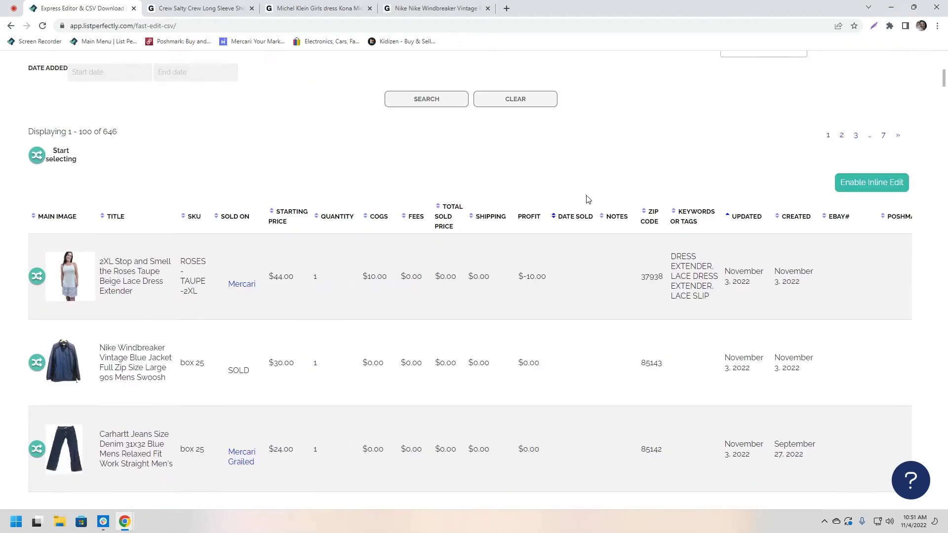
scroll(581, 227, down, 1)
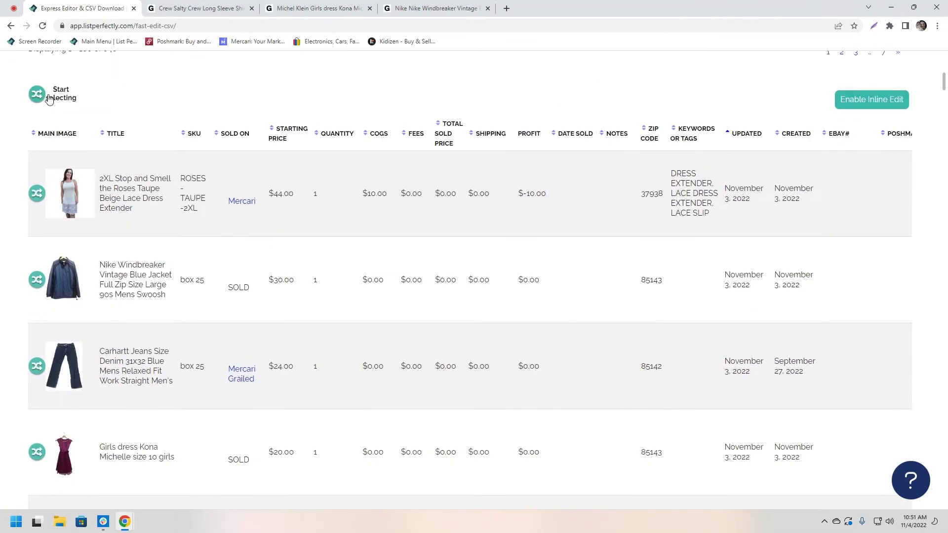
Select the Winchester vest and Space Jam shirt rows in the Express Editor.
click(47, 97)
scroll(171, 255, down, 2)
scroll(249, 254, down, 2)
scroll(240, 247, down, 1)
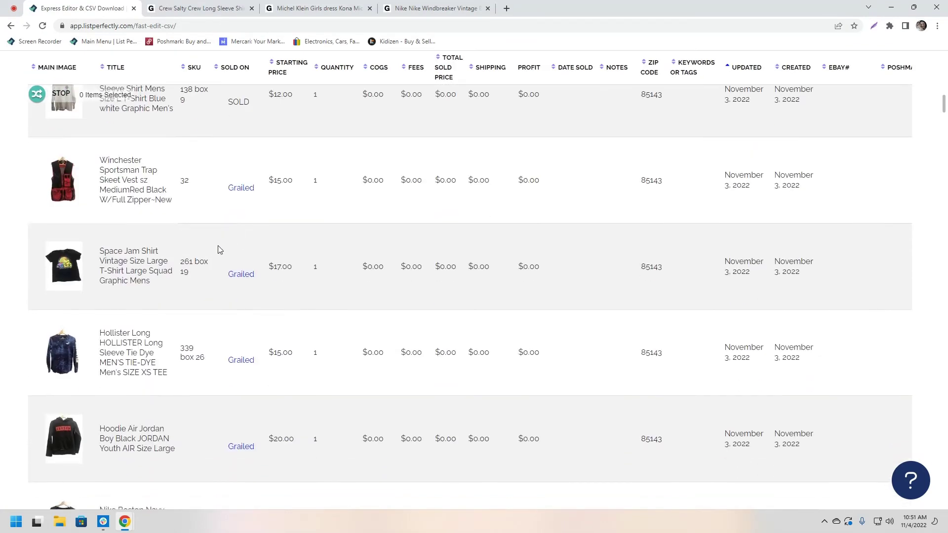
click(198, 201)
click(209, 262)
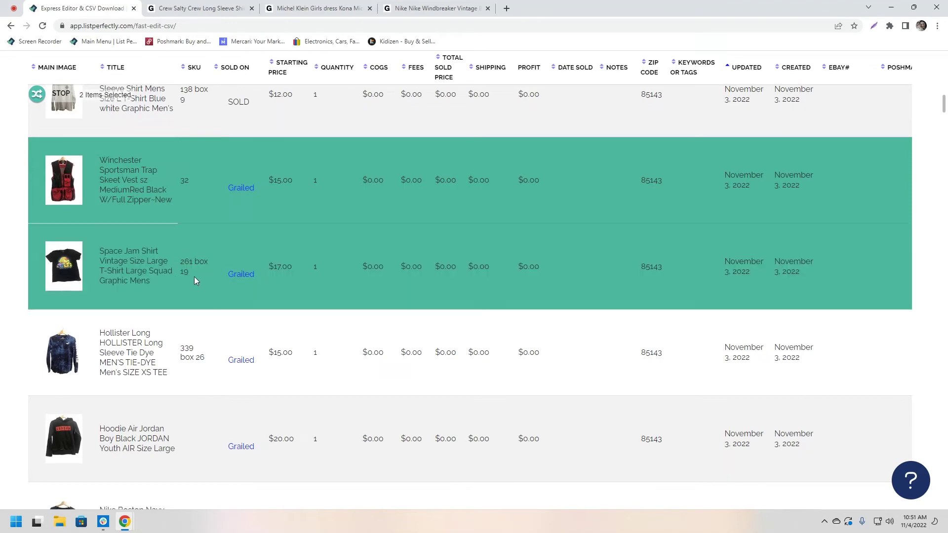
click(39, 98)
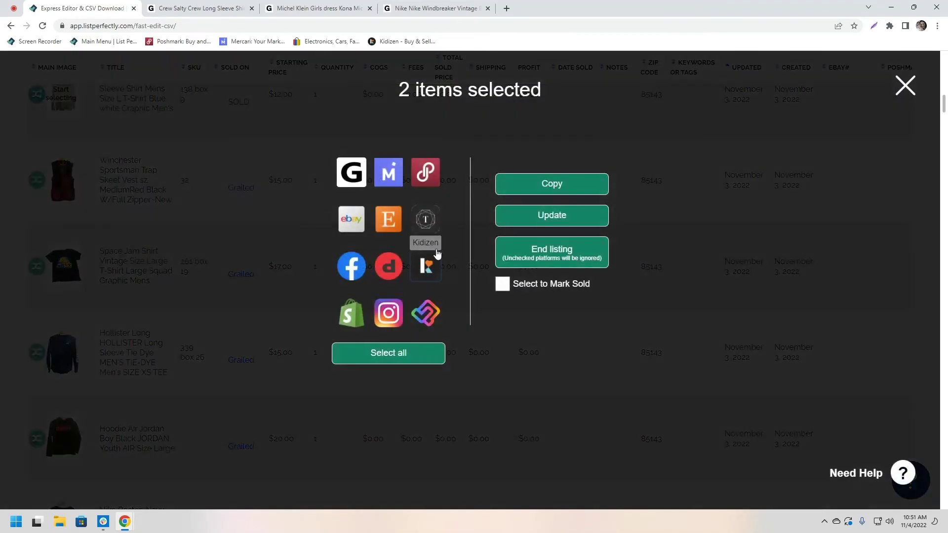
Mark both listings sold on Grailed only and confirm ending them.
click(534, 285)
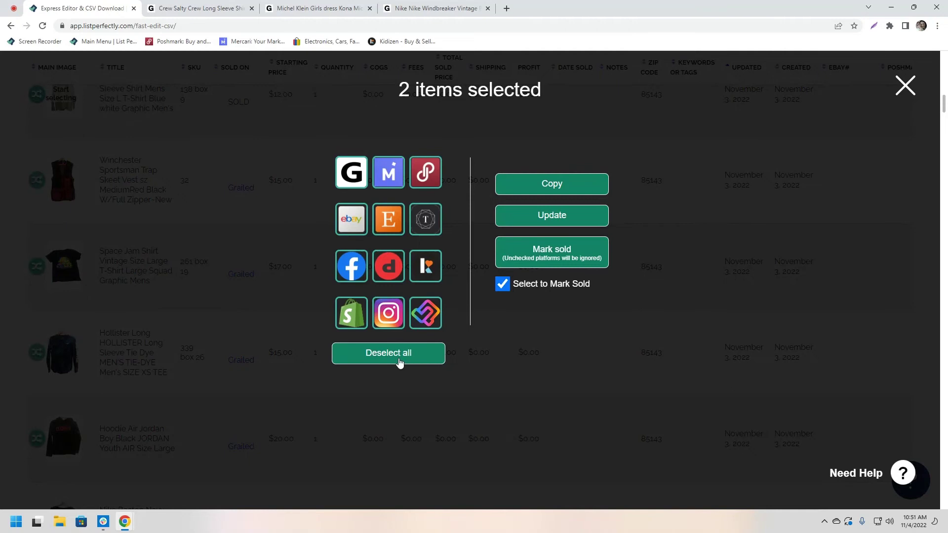
click(400, 359)
click(354, 172)
click(527, 256)
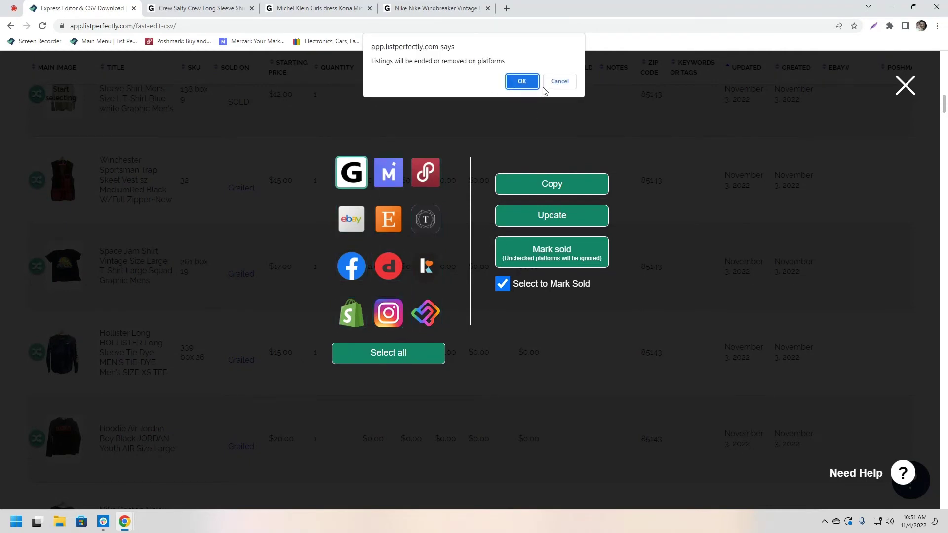
click(524, 79)
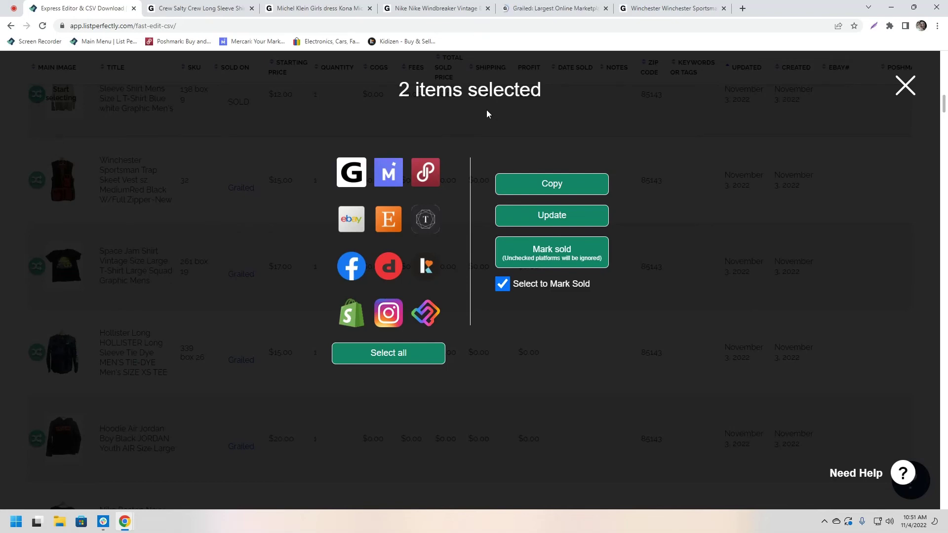
click(555, 9)
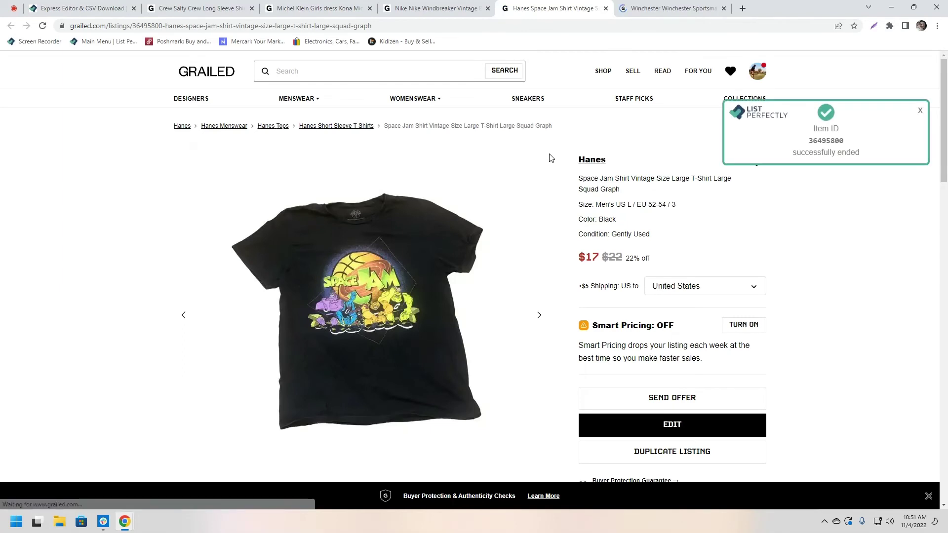
click(635, 9)
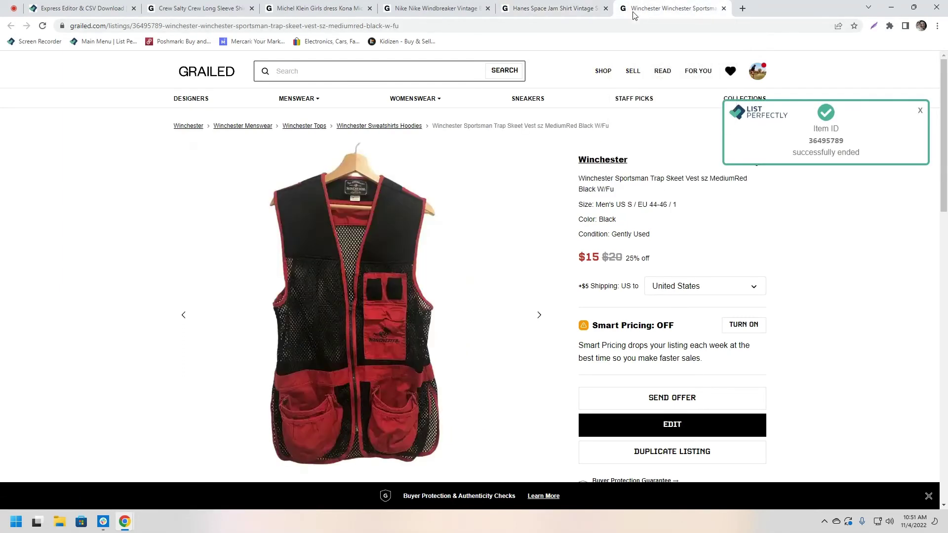
click(552, 8)
click(81, 7)
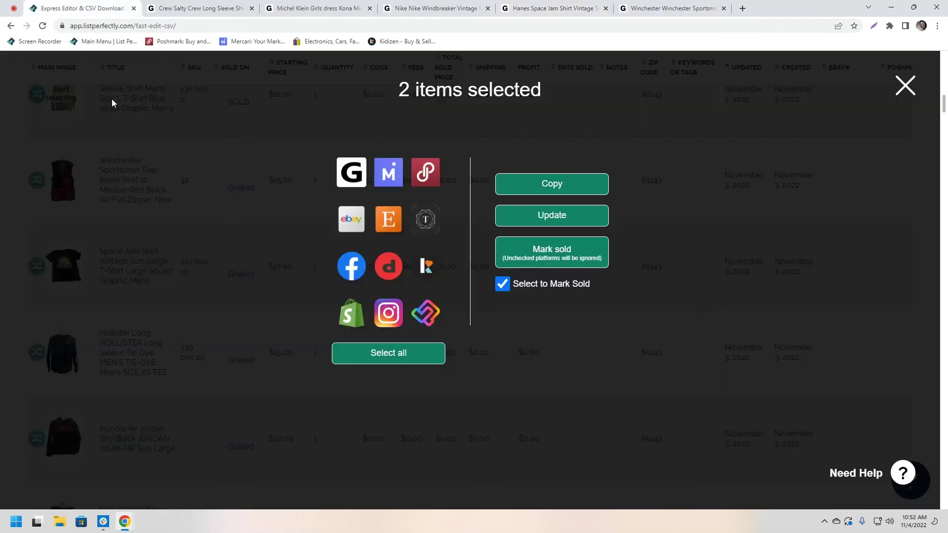
Close the items-selected overlay so the Express Editor table reloads.
click(147, 106)
click(43, 26)
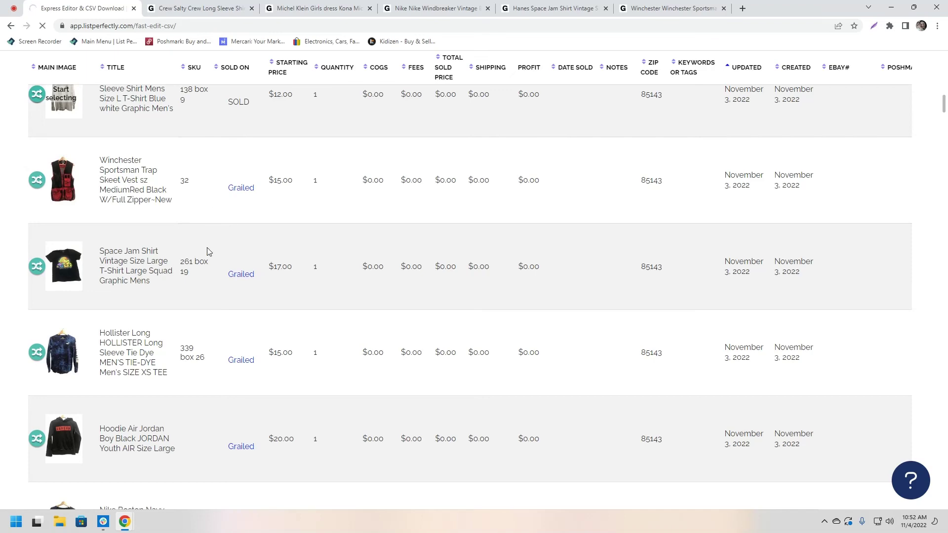
scroll(207, 196, down, 4)
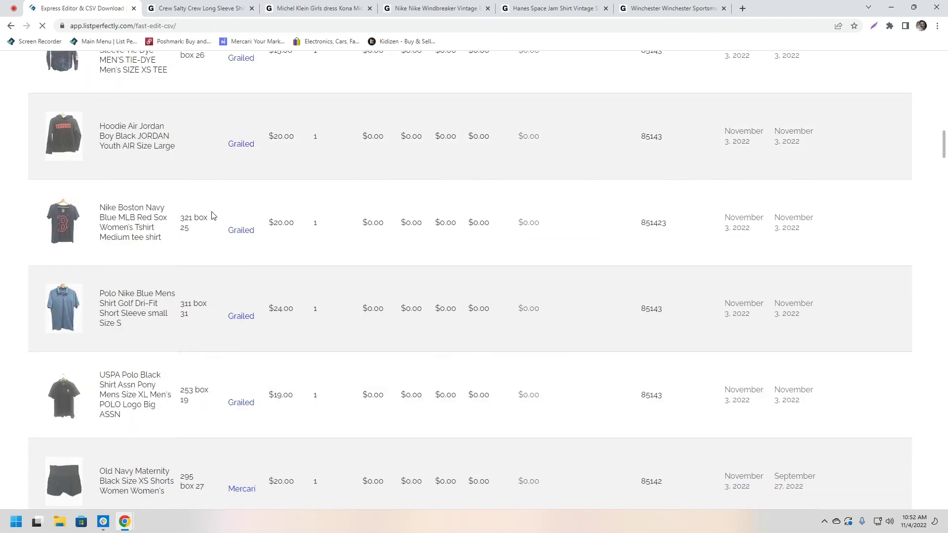